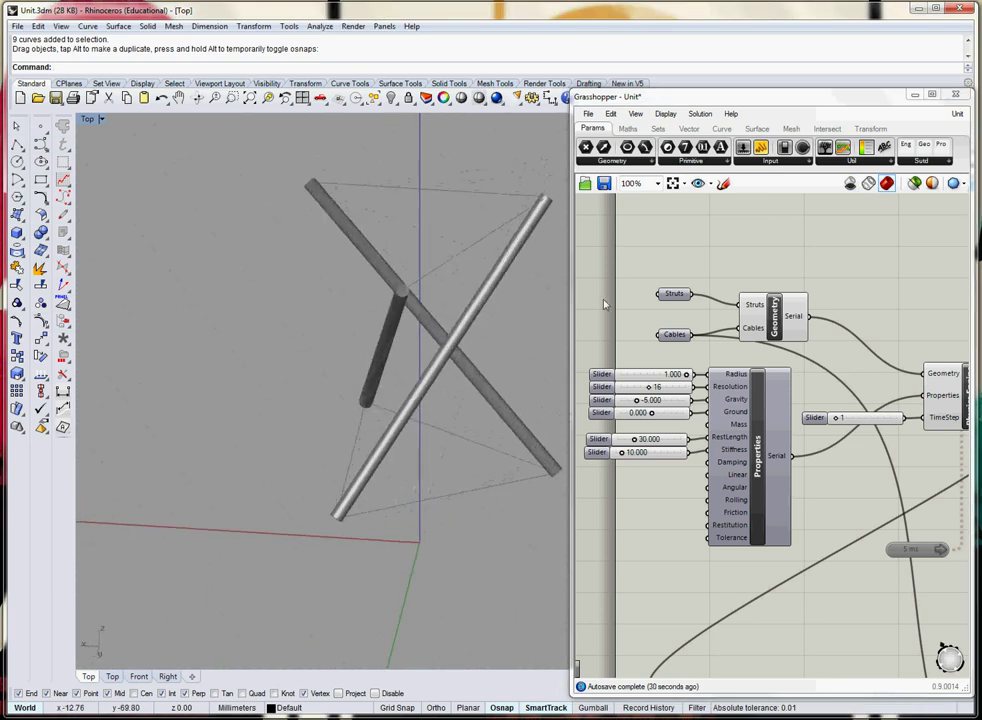
- Start the 5 ms simulation timer and set the physics engine's TimeStep to 10
drag(674, 262, 640, 342)
right_drag(350, 372, 417, 351)
click(773, 249)
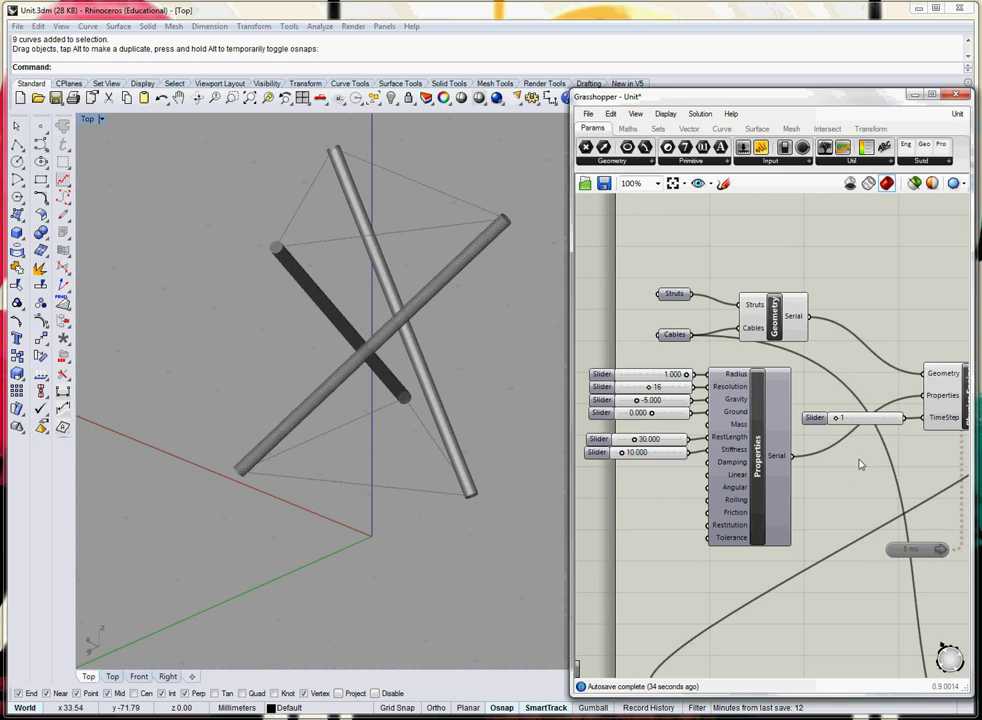
right_drag(476, 445, 437, 383)
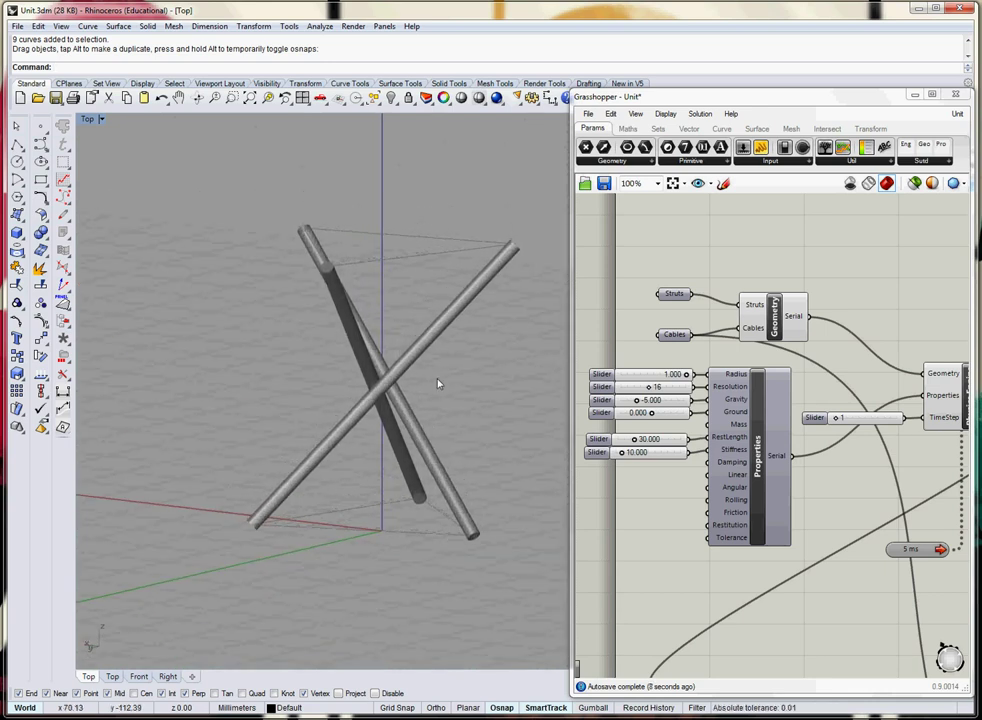
click(840, 422)
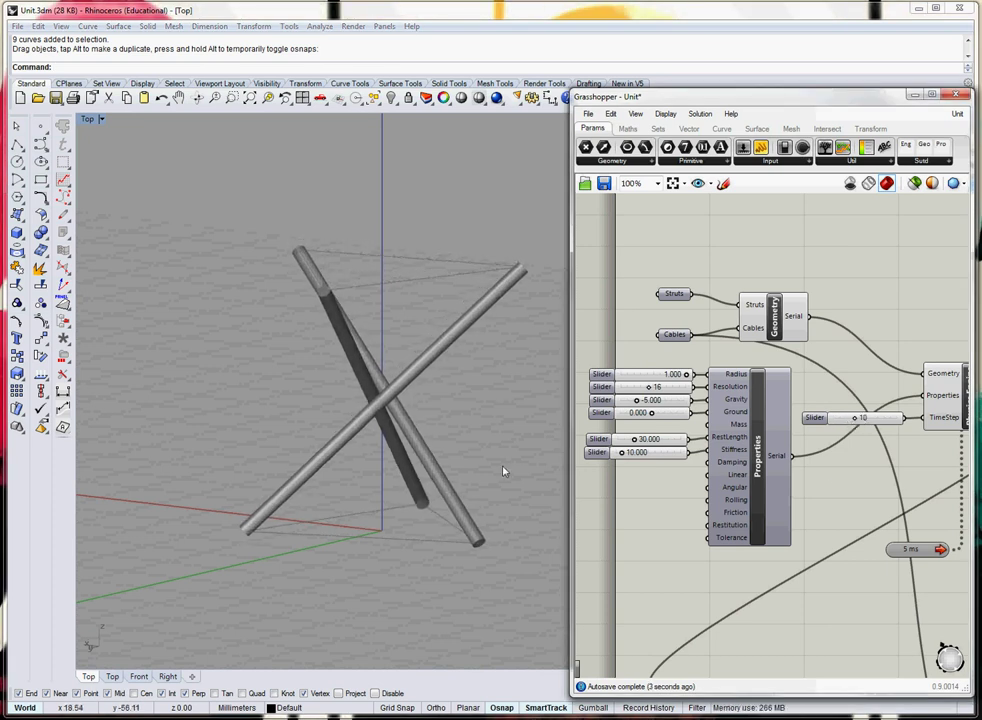
right_drag(460, 443, 370, 398)
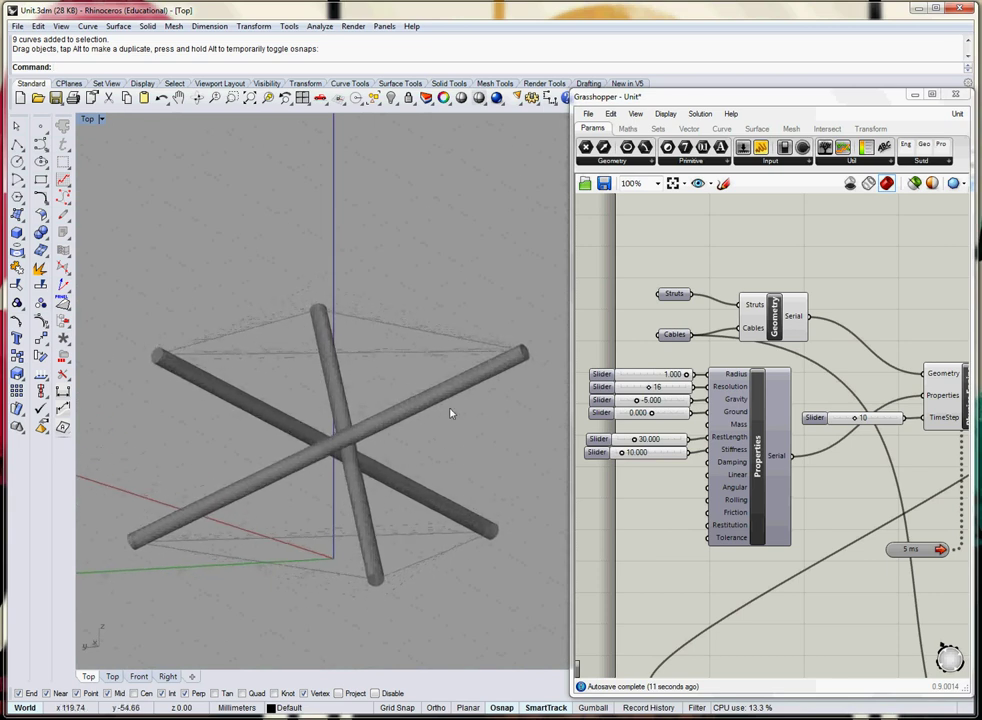
- Set the simulation properties to RestLength 18.600, Stiffness 59.980, Gravity -0.600 and Ground 6.800
drag(620, 453, 640, 459)
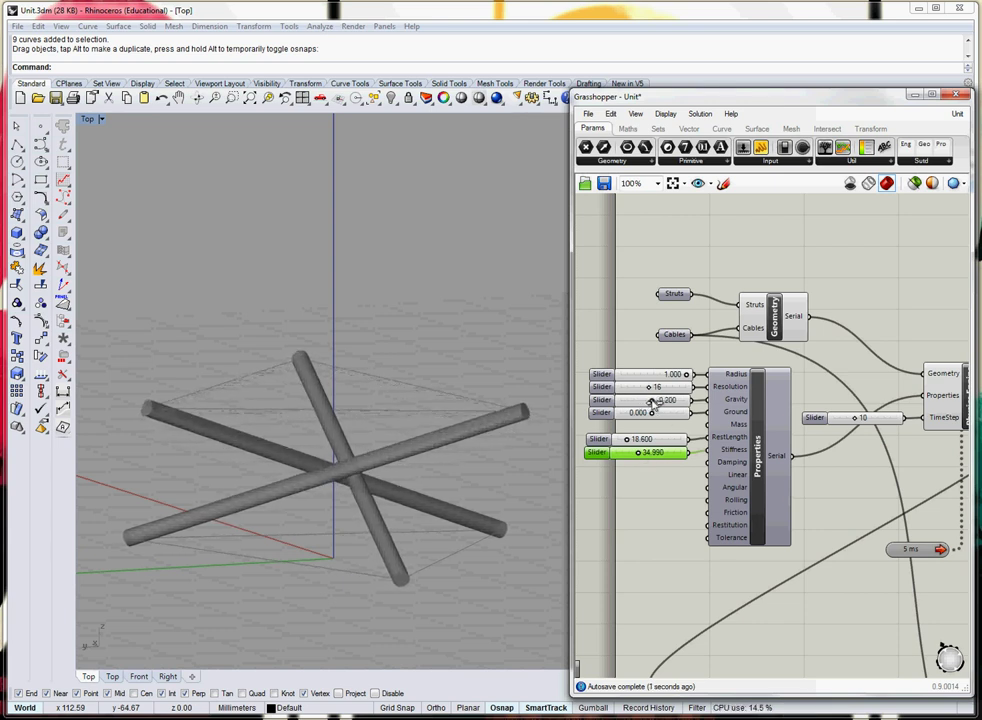
drag(655, 400, 650, 401)
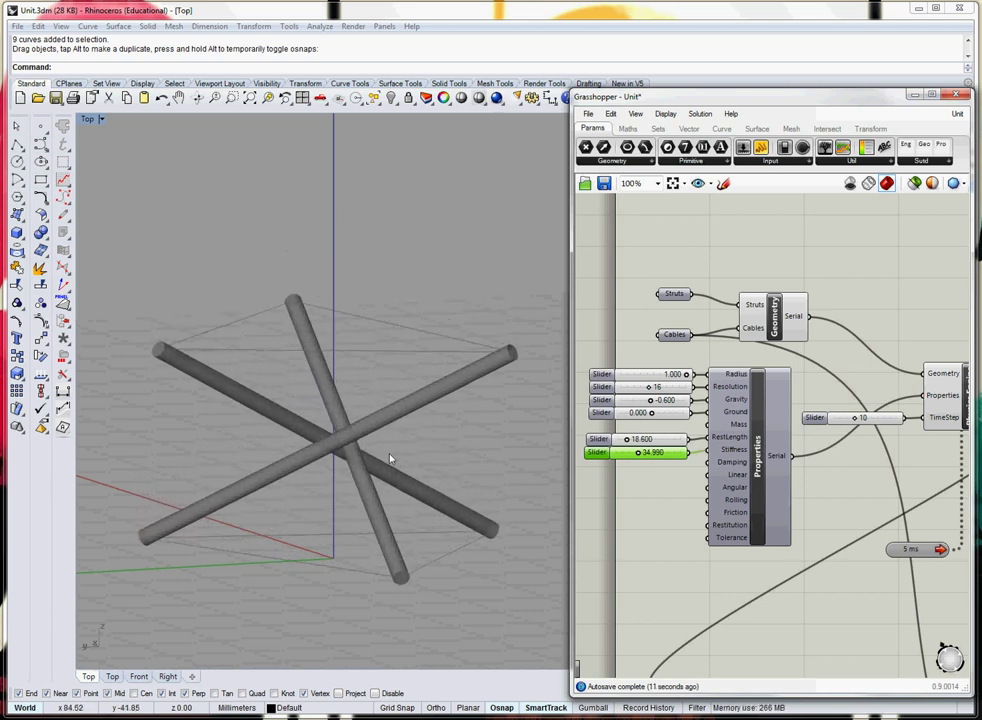
mouse_move(428, 470)
right_down()
mouse_move(368, 467)
mouse_move(274, 432)
mouse_move(283, 448)
mouse_move(341, 470)
mouse_move(425, 461)
right_up()
drag(652, 417, 673, 415)
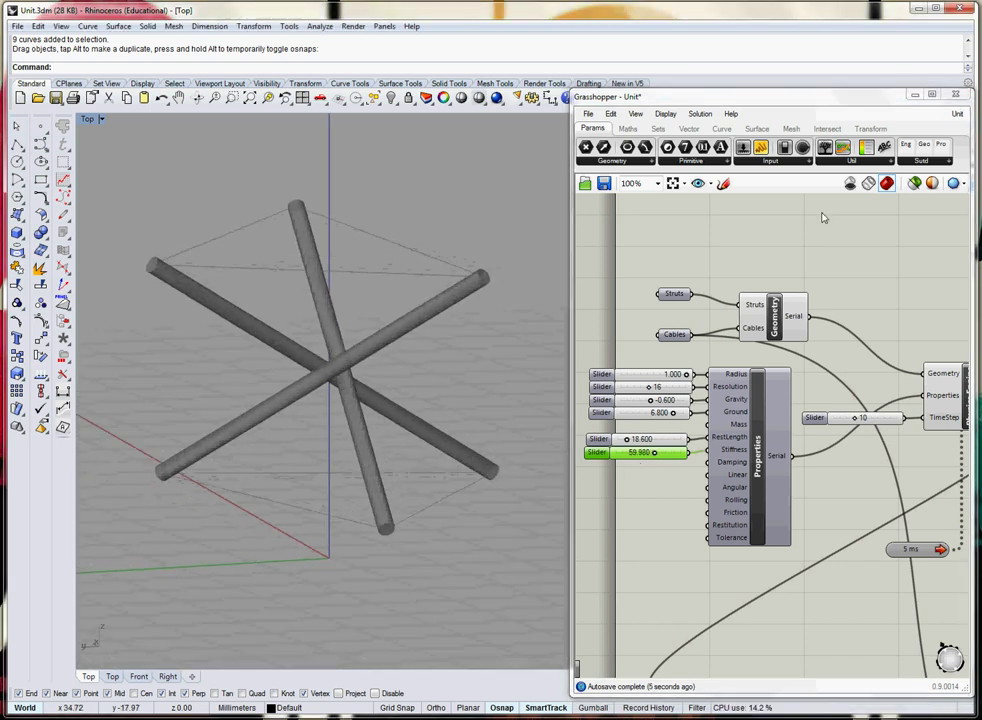
- Inspect the strut ends in wireframe preview and restore the shaded preview
click(867, 184)
scroll(357, 541, up, 6)
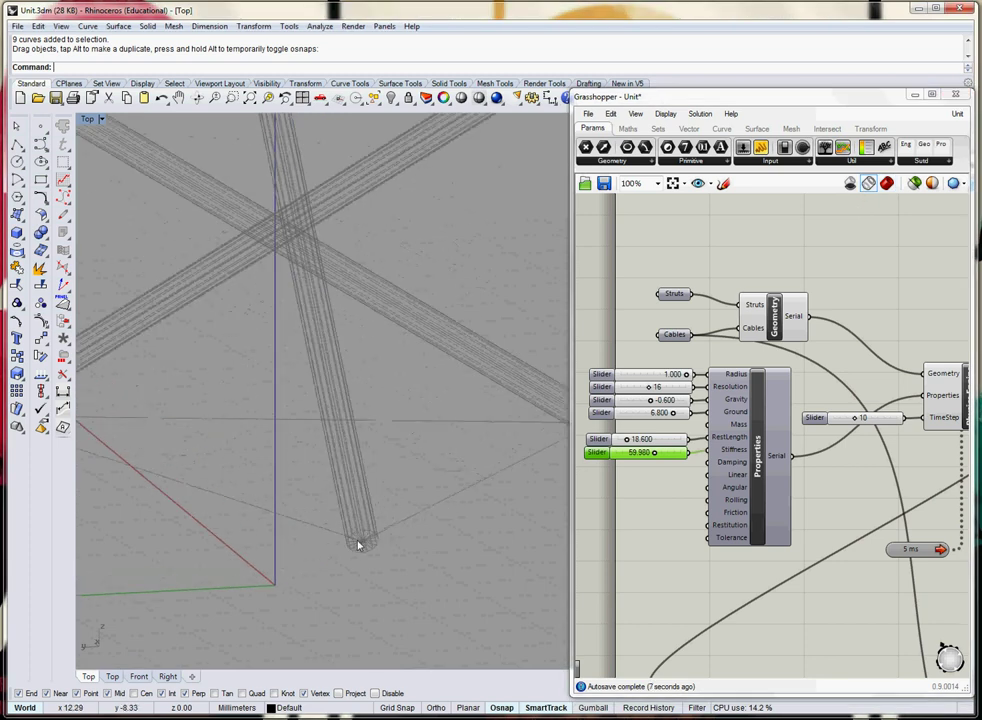
scroll(361, 562, down, 6)
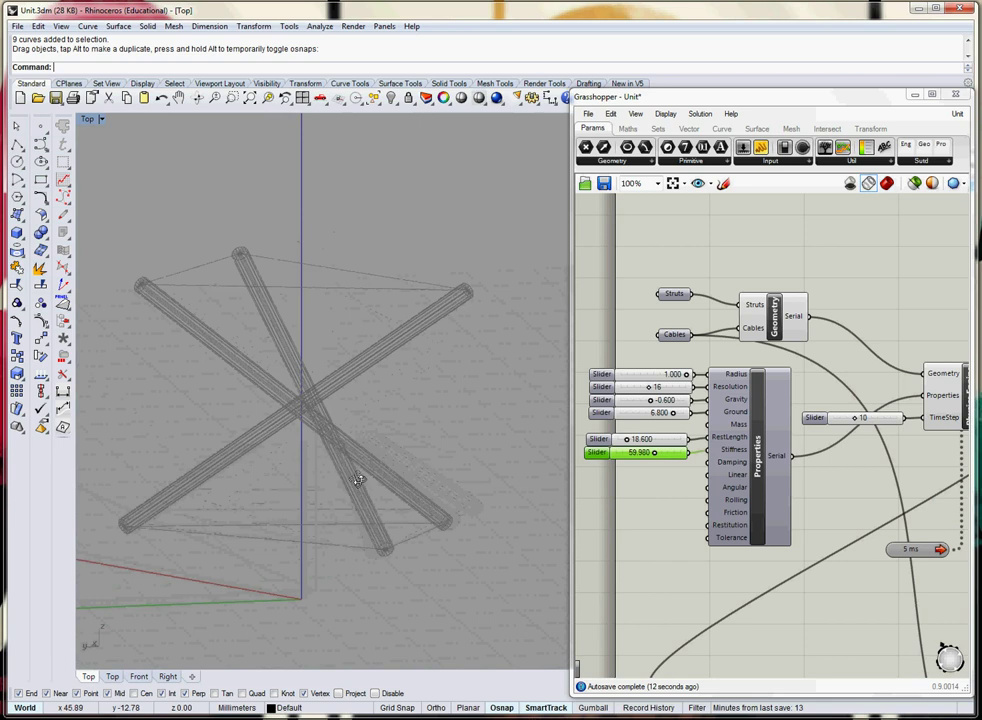
click(886, 184)
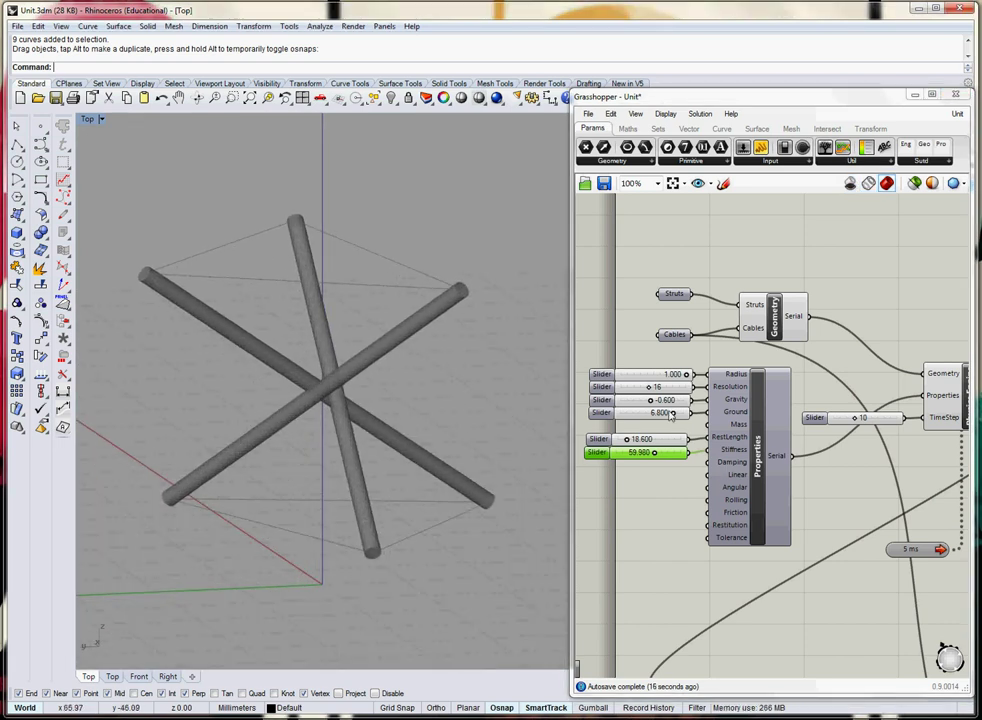
- Set Ground to -0.600 and RestLength to 44.250 in the simulation properties
drag(674, 413, 656, 418)
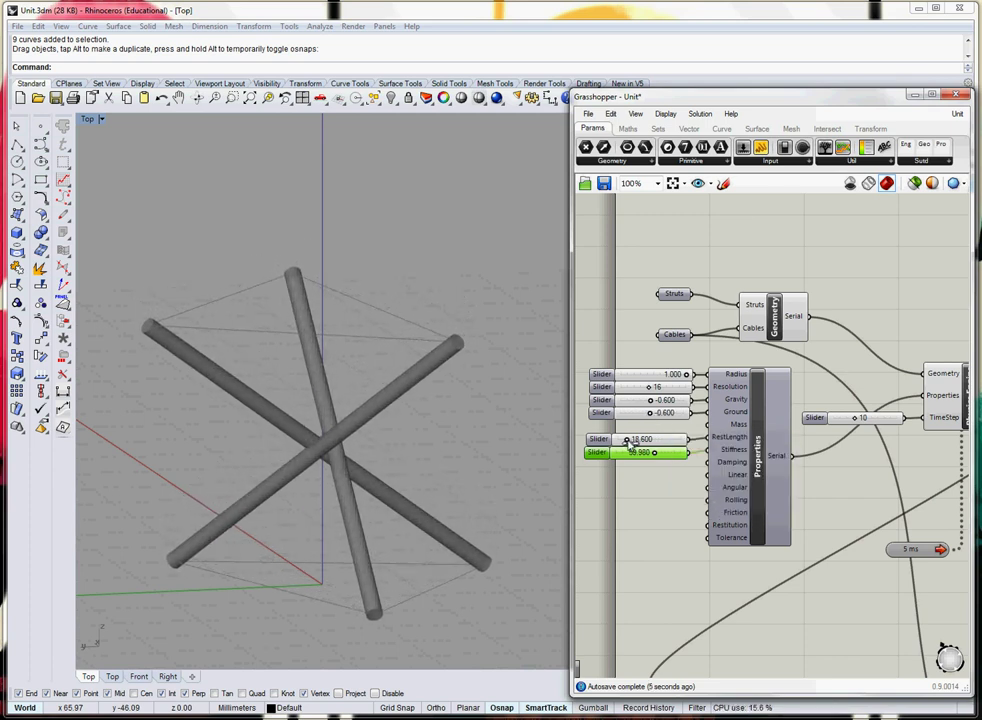
drag(640, 441, 645, 441)
right_drag(321, 417, 349, 364)
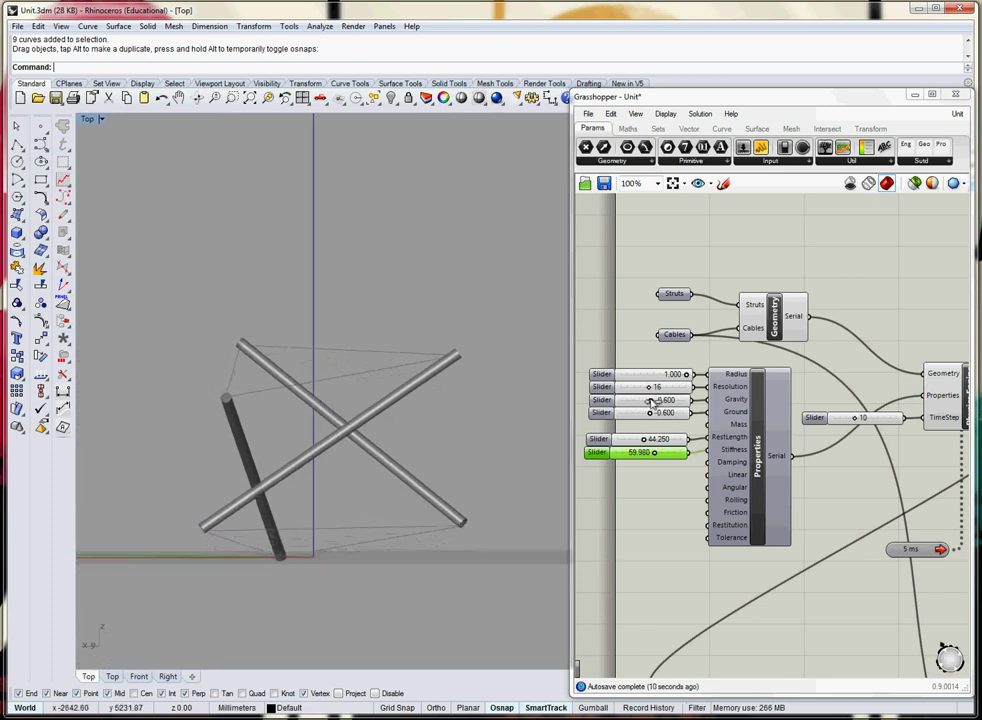
- Strengthen the simulation's downward Gravity to -5.600
drag(650, 401, 641, 401)
right_drag(452, 463, 427, 500)
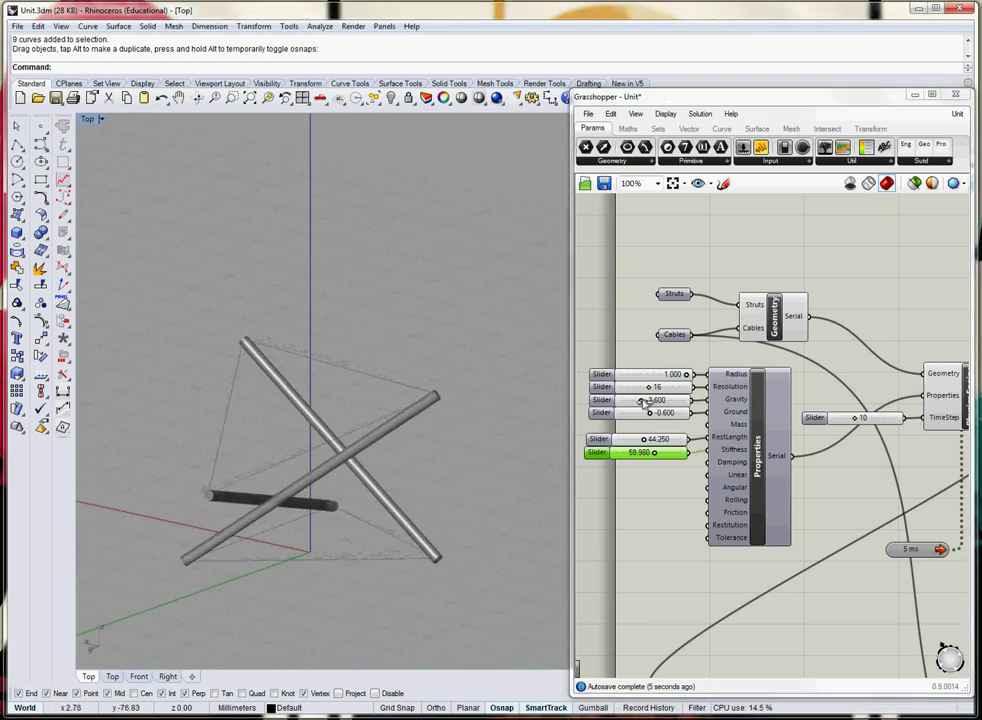
drag(640, 401, 634, 401)
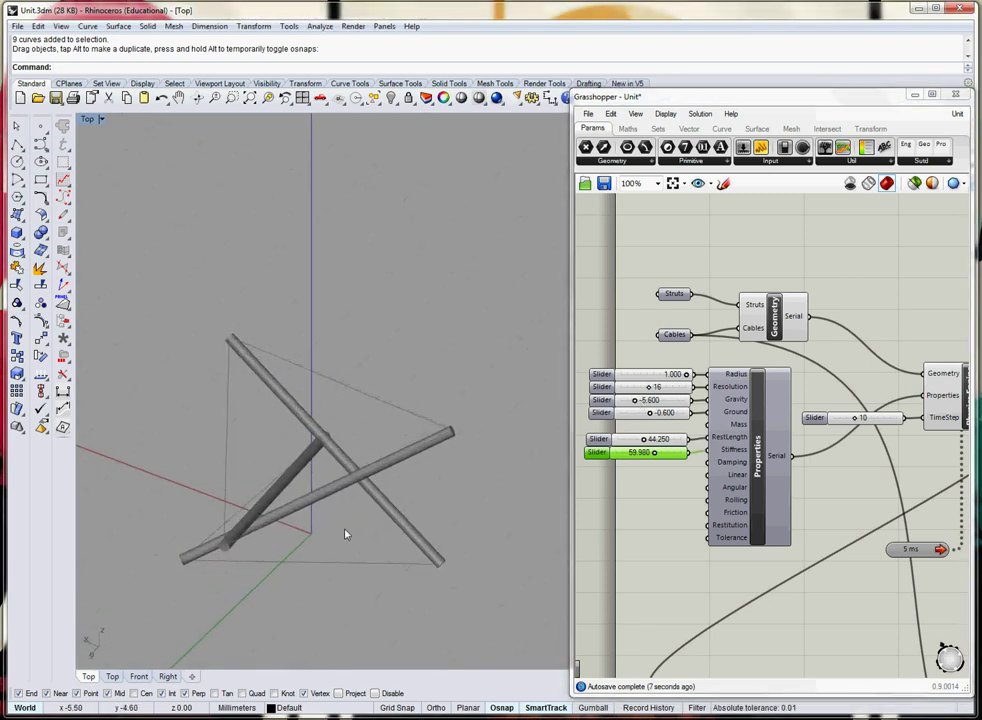
- Examine the collapsing strut structure from several angles and raise the cable Stiffness to 77.281
right_drag(333, 531, 364, 443)
right_drag(272, 441, 390, 479)
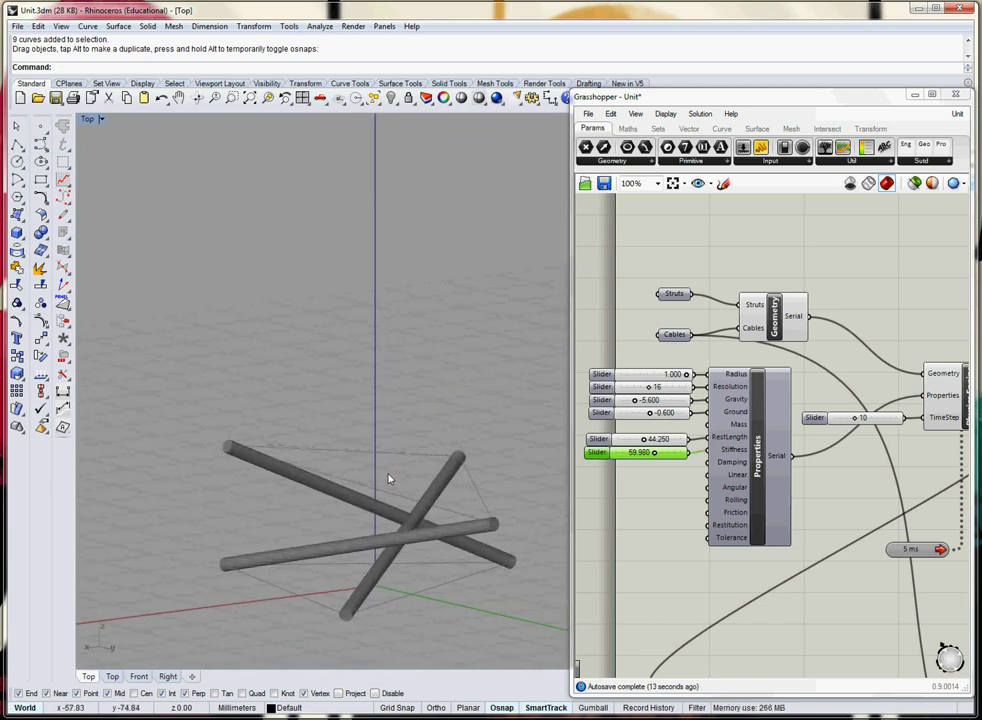
right_drag(274, 454, 366, 508)
right_drag(280, 517, 206, 433)
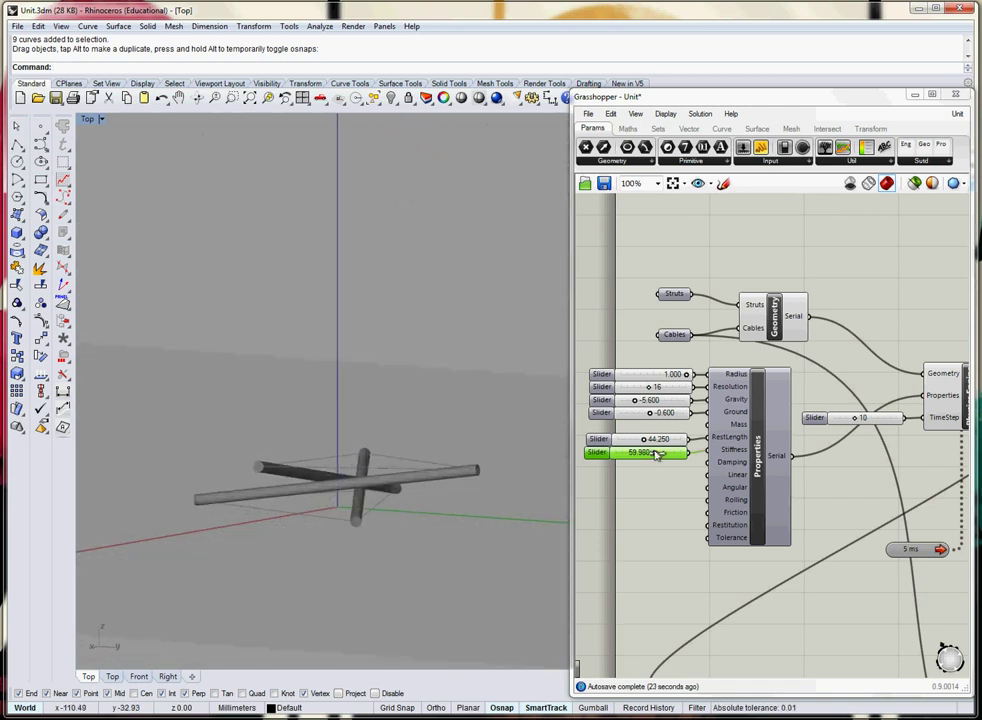
drag(657, 454, 664, 455)
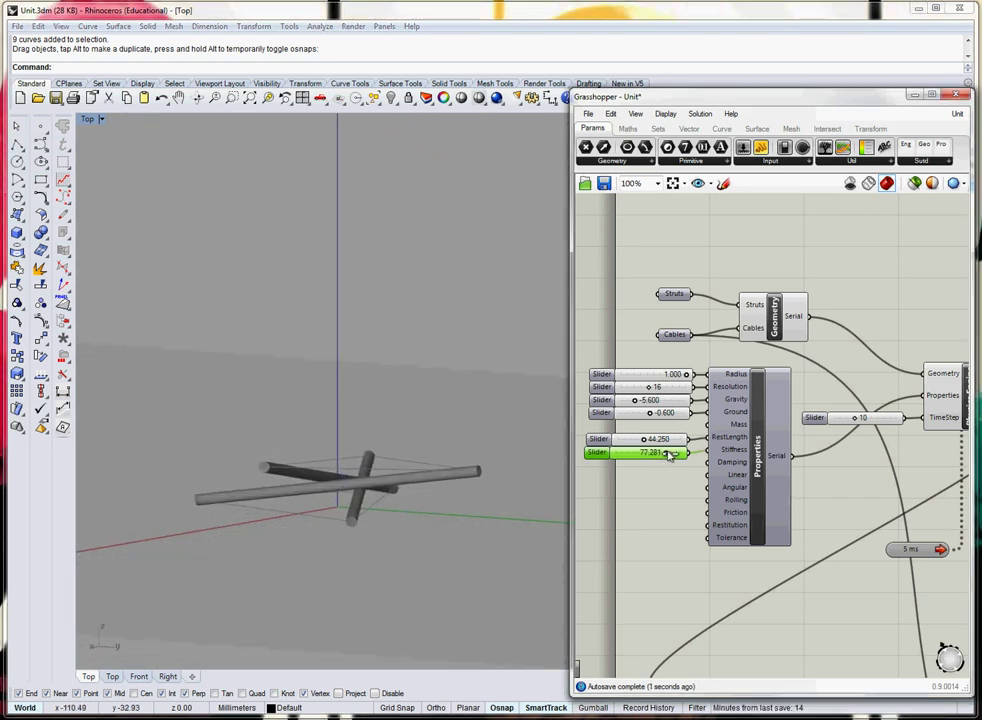
right_drag(372, 452, 308, 517)
scroll(320, 490, up, 4)
scroll(689, 479, down, 3)
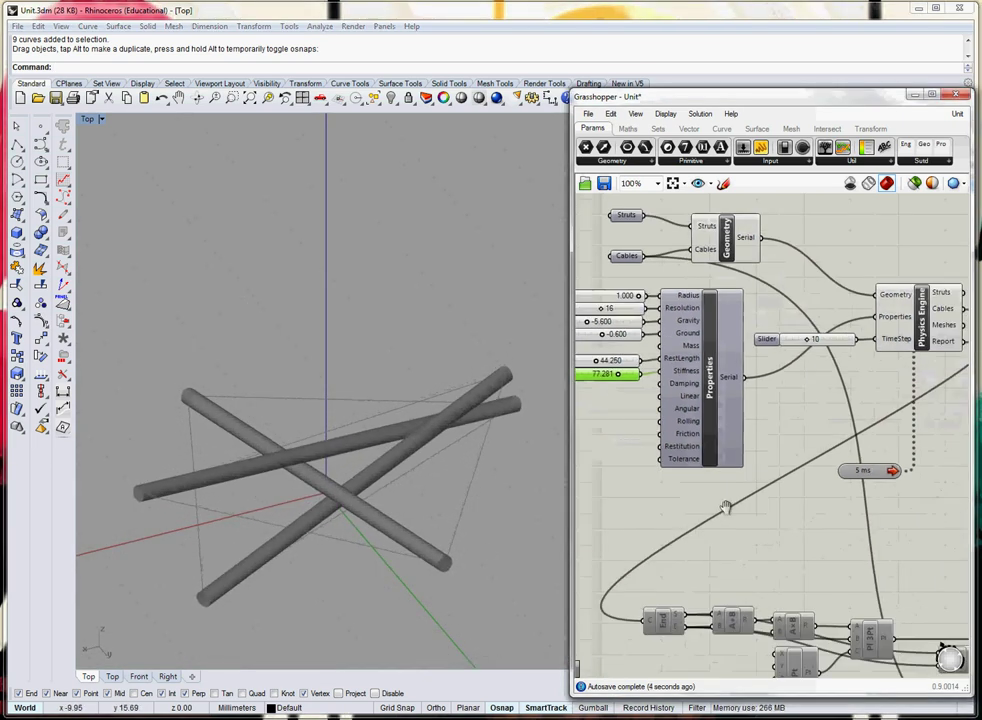
- Enable the disabled group of components below the physics engine that models the cables as boxes
scroll(689, 479, down, 1)
right_drag(732, 530, 680, 476)
scroll(678, 478, up, 1)
scroll(655, 499, down, 2)
drag(601, 470, 890, 594)
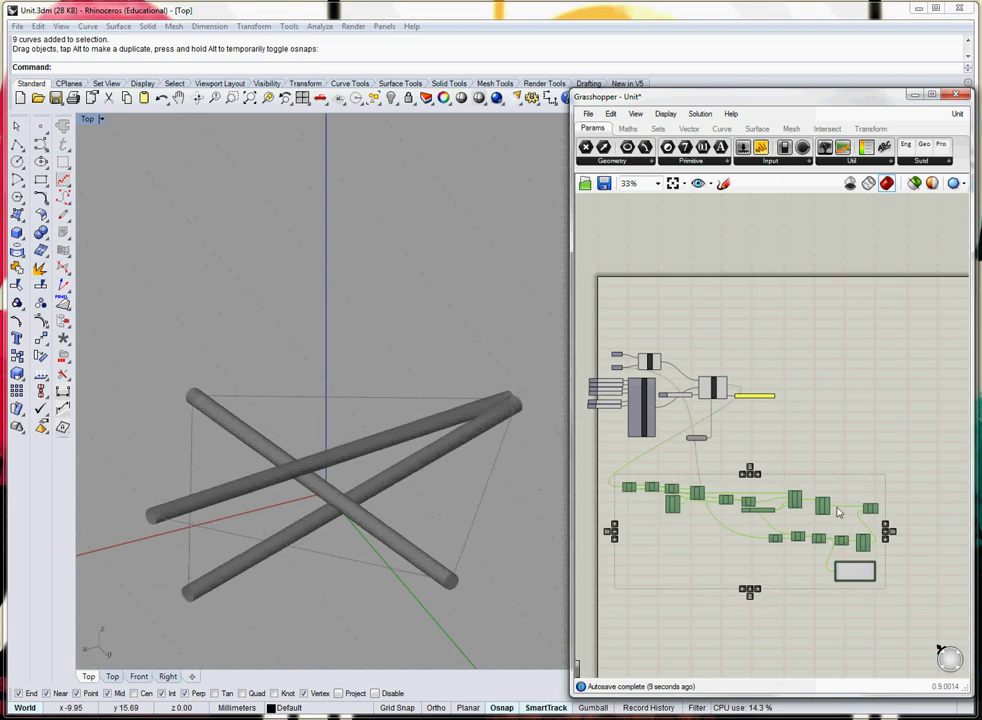
right_click(876, 456)
click(913, 499)
right_drag(441, 526, 487, 533)
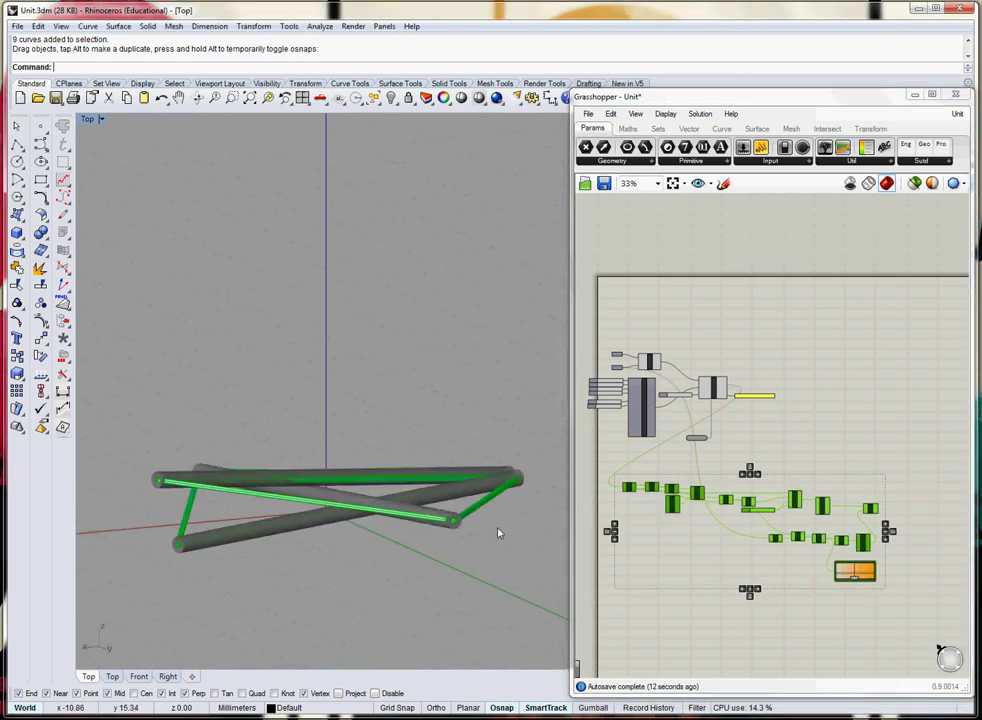
right_drag(408, 537, 457, 561)
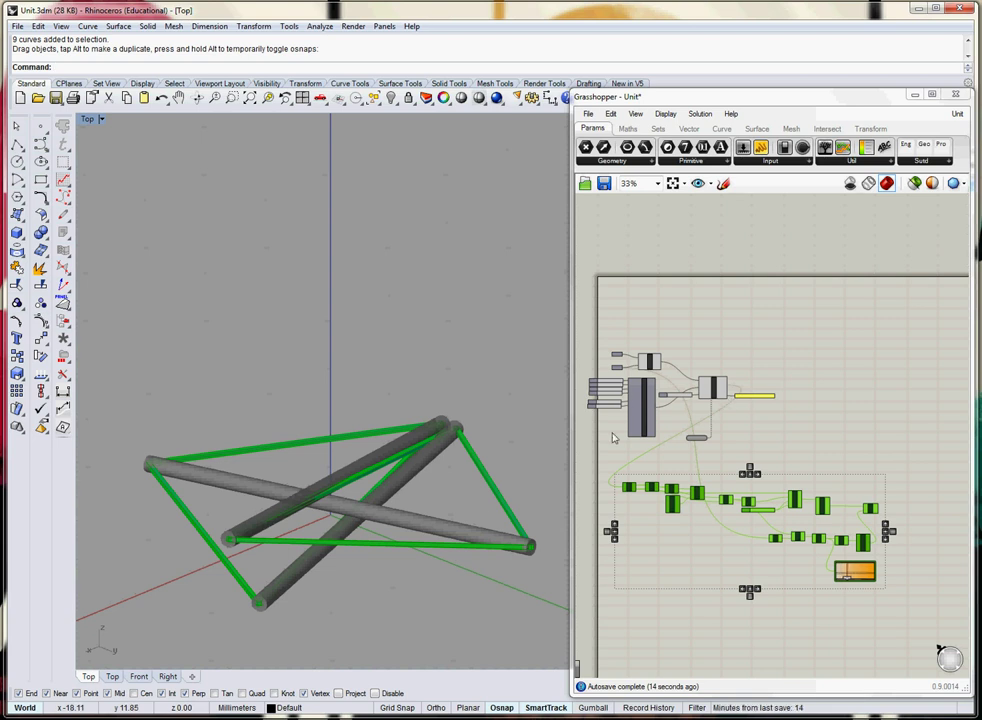
- Restart the simulation by changing the Resolution value and returning it to 16
scroll(614, 437, up, 5)
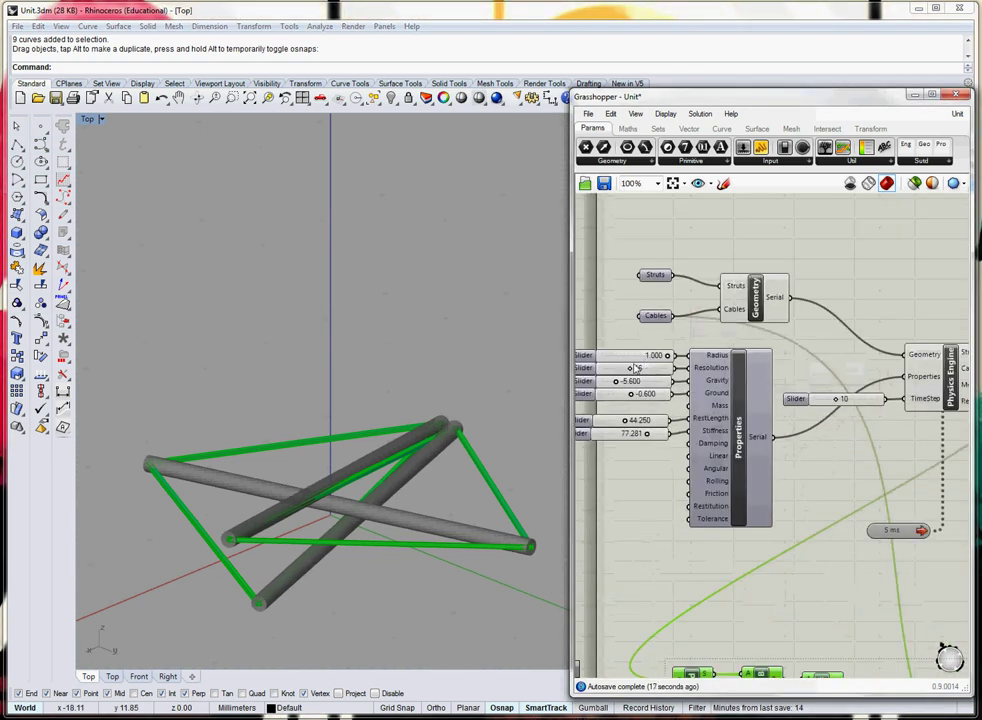
drag(634, 368, 631, 370)
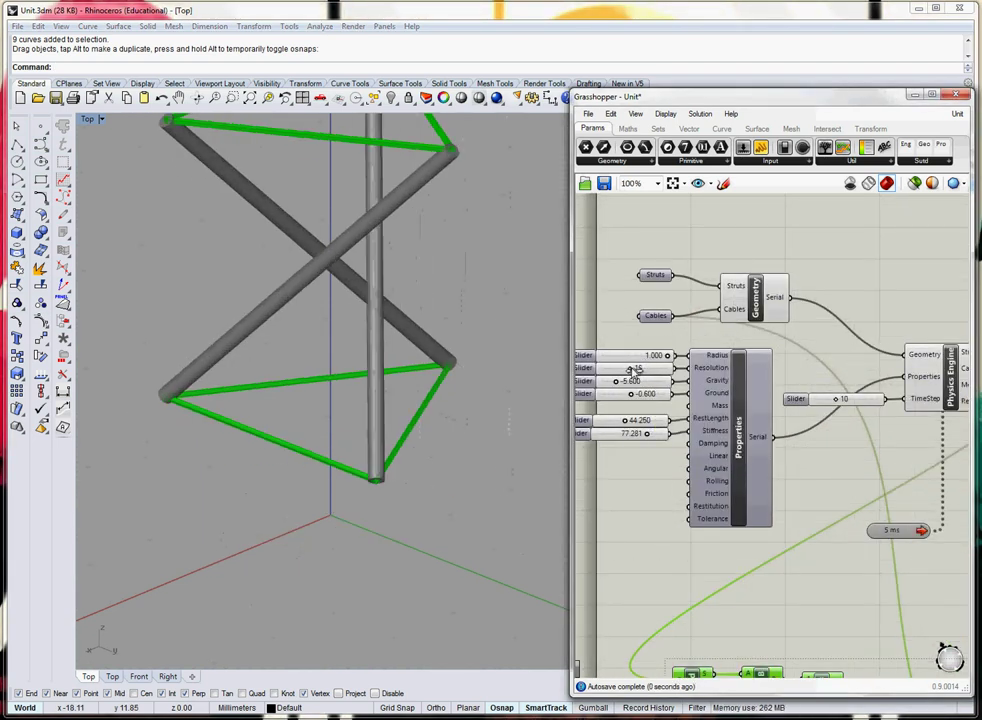
right_drag(390, 486, 435, 485)
scroll(372, 488, down, 5)
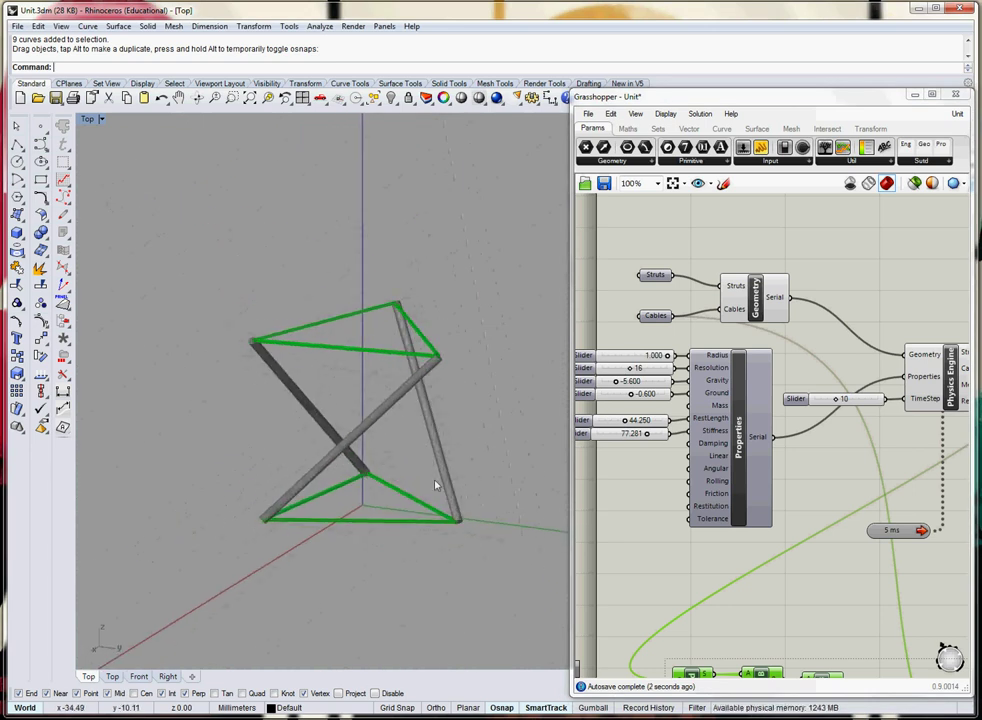
- Thicken the cable boxes by setting the slider feeding the Box component's Y and Z to 0.582
right_drag(826, 580, 506, 392)
scroll(765, 475, up, 2)
mouse_move(783, 486)
mouse_down()
mouse_move(807, 488)
mouse_move(790, 487)
mouse_up()
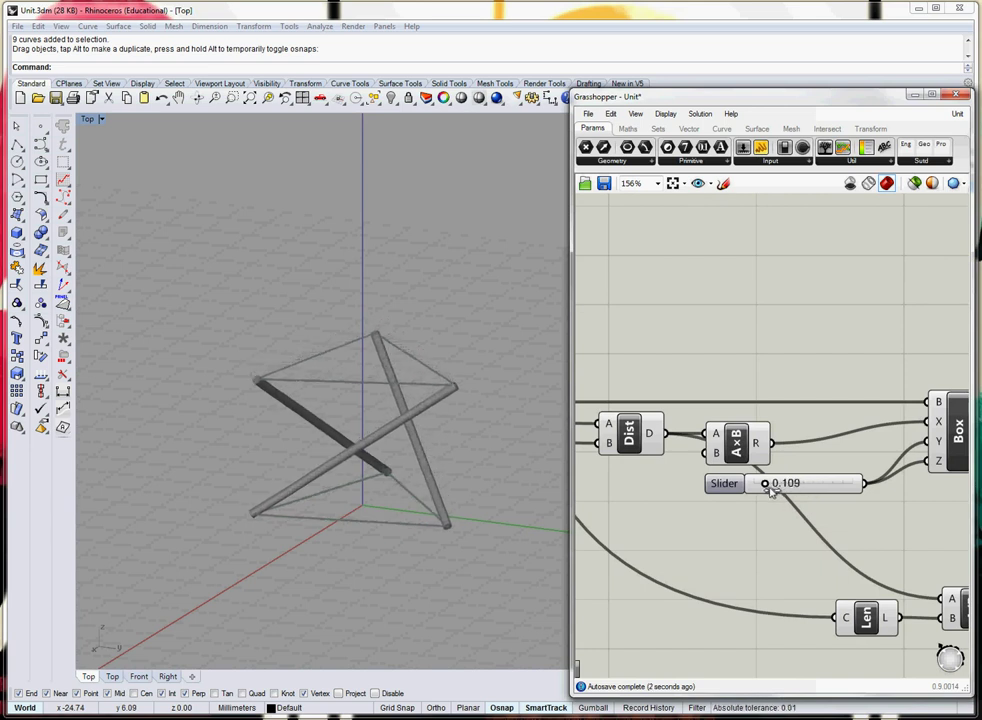
scroll(430, 406, up, 5)
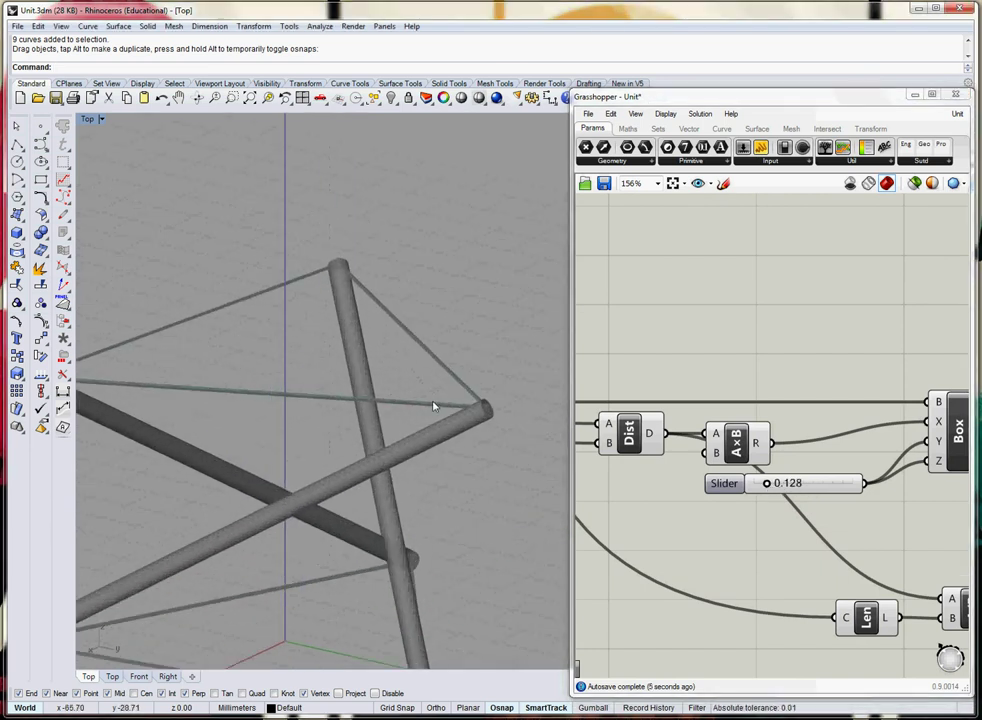
drag(767, 483, 813, 483)
right_drag(332, 525, 373, 449)
scroll(373, 449, down, 6)
right_drag(302, 538, 360, 562)
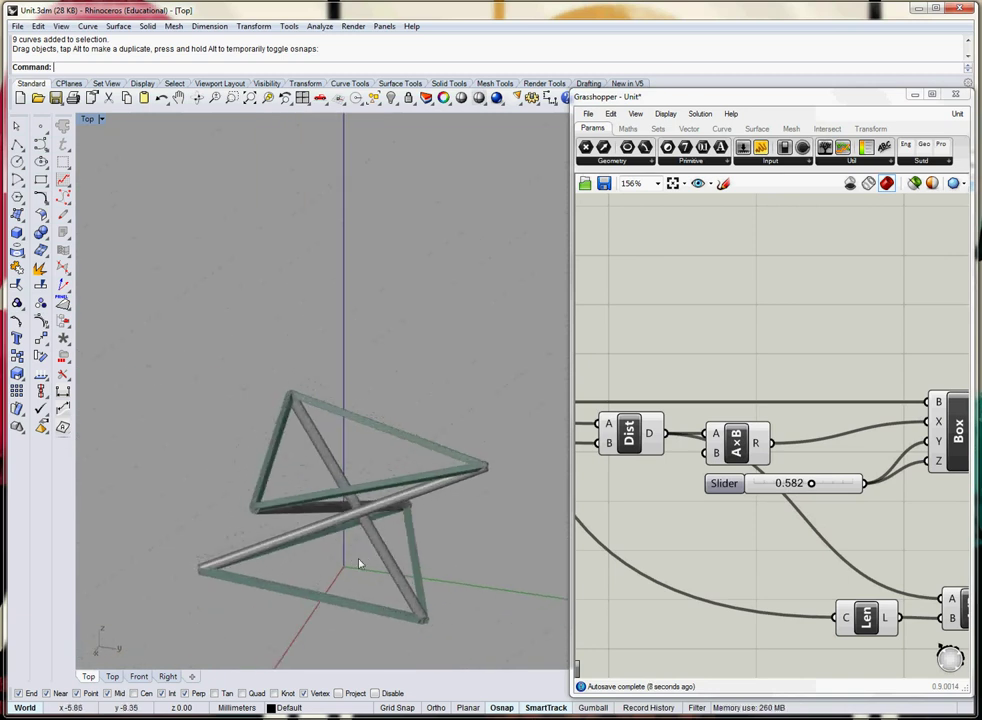
- Shorten the cables' RestLength to 7.010 in the simulation properties
right_drag(871, 560, 658, 482)
scroll(797, 541, down, 2)
right_drag(870, 576, 692, 500)
scroll(736, 555, down, 4)
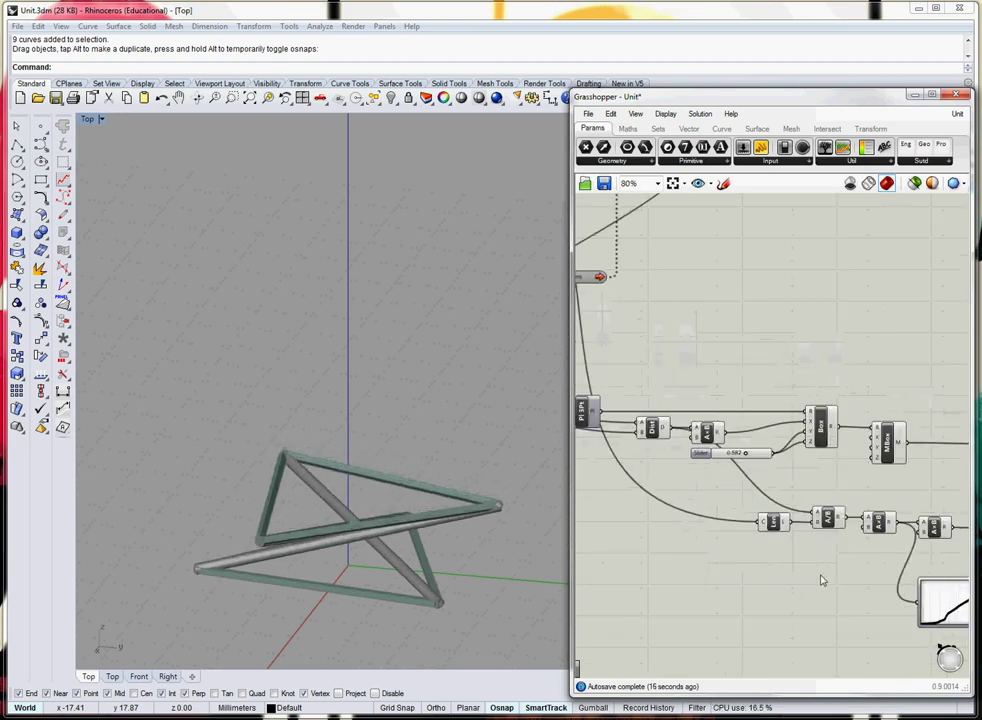
scroll(628, 407, up, 5)
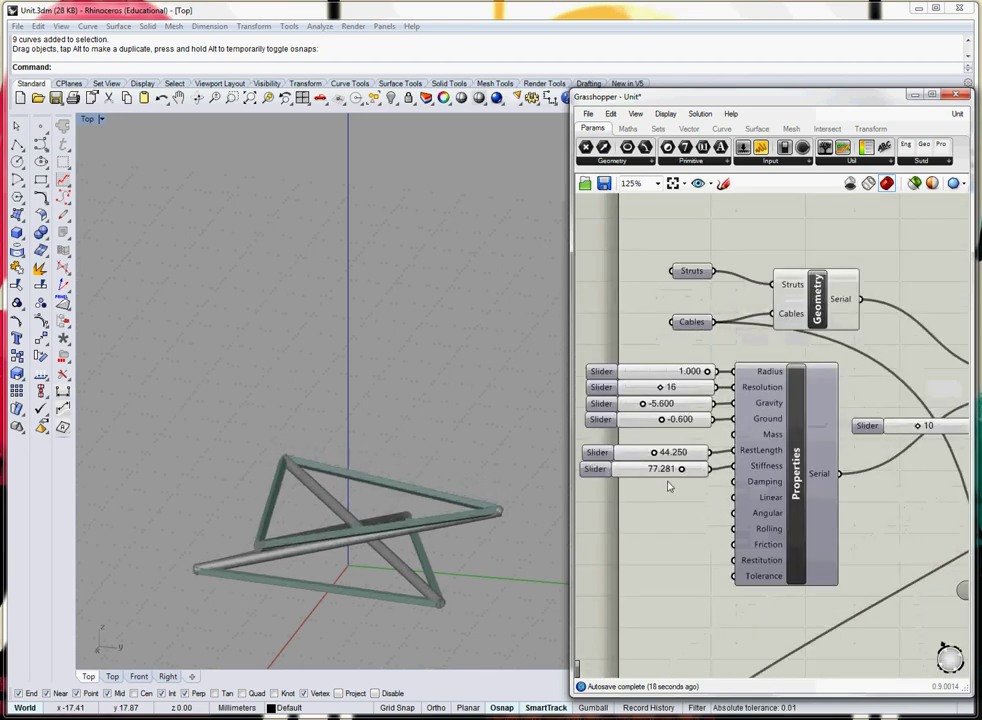
drag(648, 453, 622, 453)
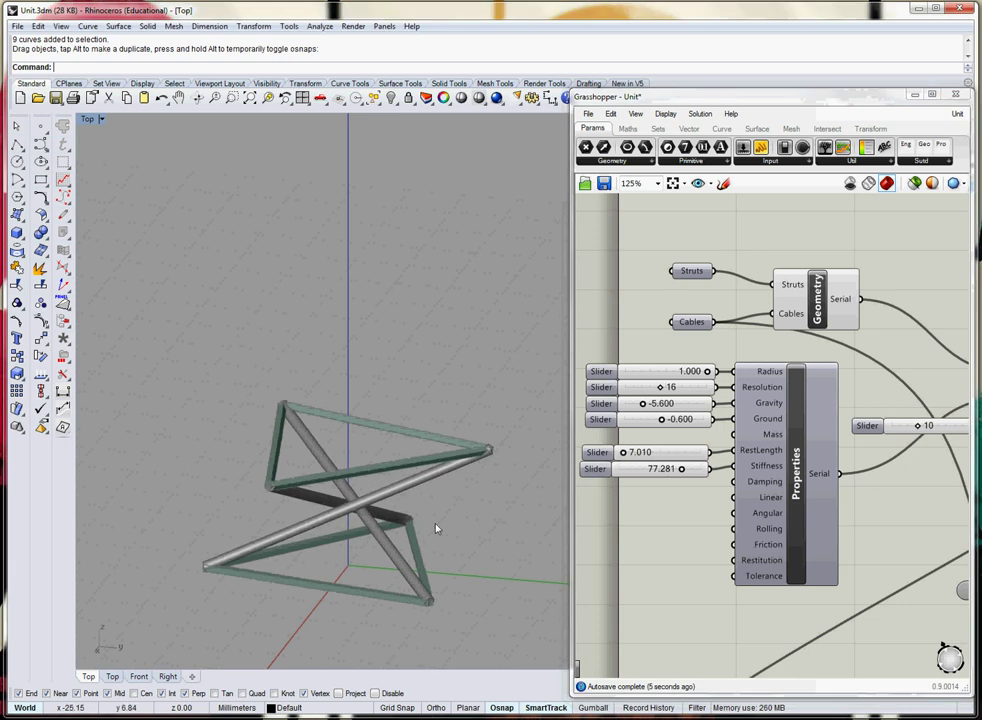
right_drag(435, 524, 447, 514)
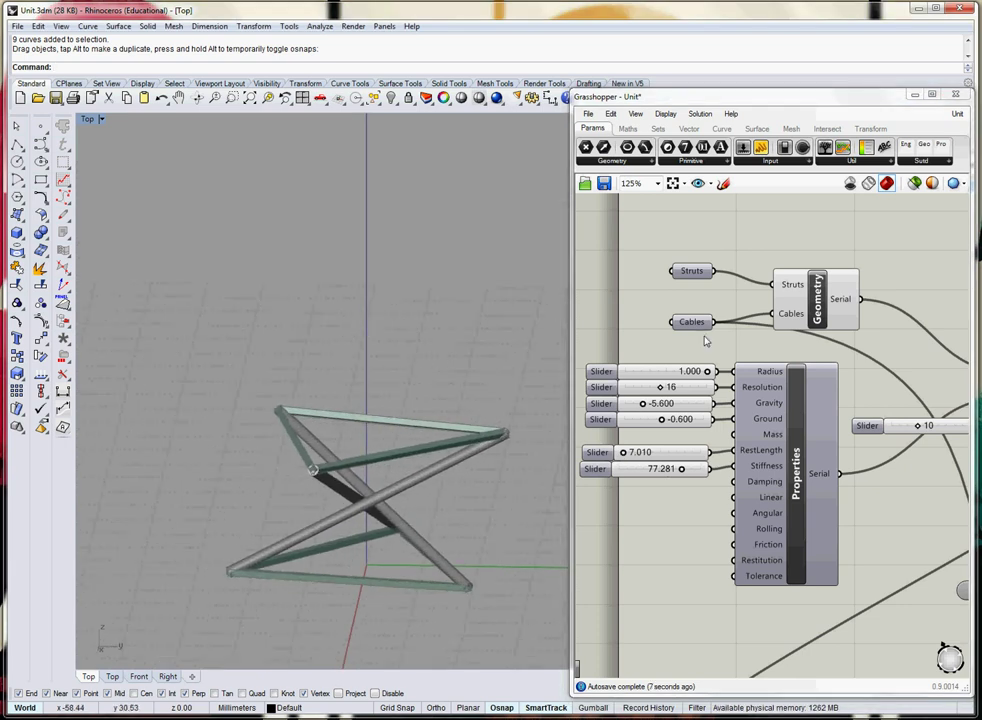
- Restart the simulation by setting Resolution to 17, and examine the coloured cables from several angles
drag(660, 392, 667, 390)
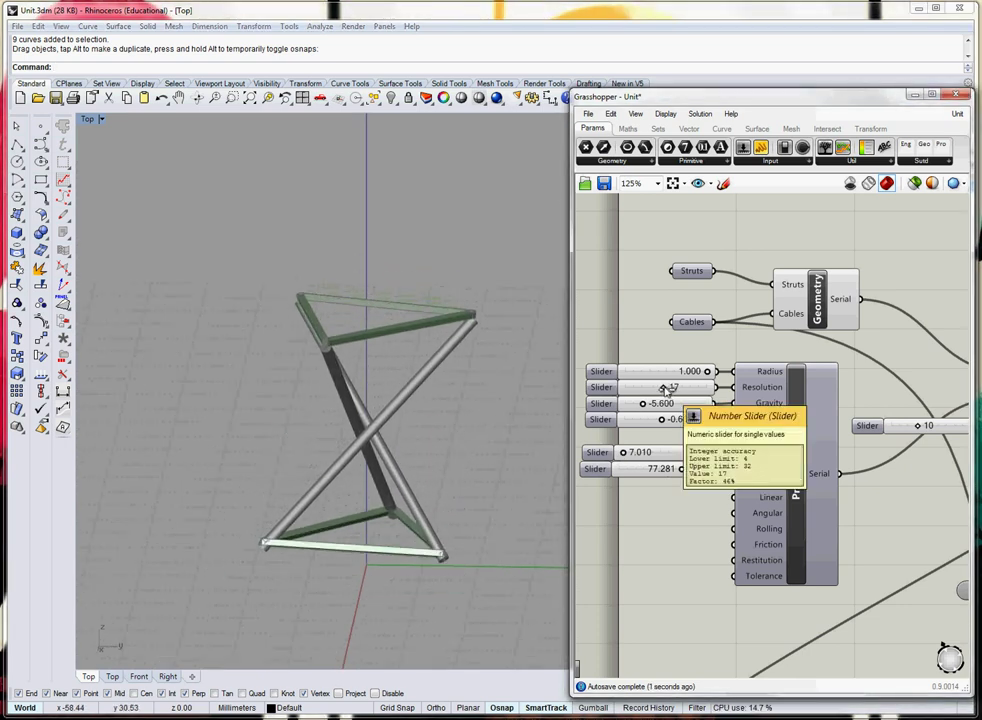
right_drag(450, 470, 339, 482)
scroll(306, 445, up, 4)
right_drag(436, 508, 356, 505)
scroll(748, 560, down, 5)
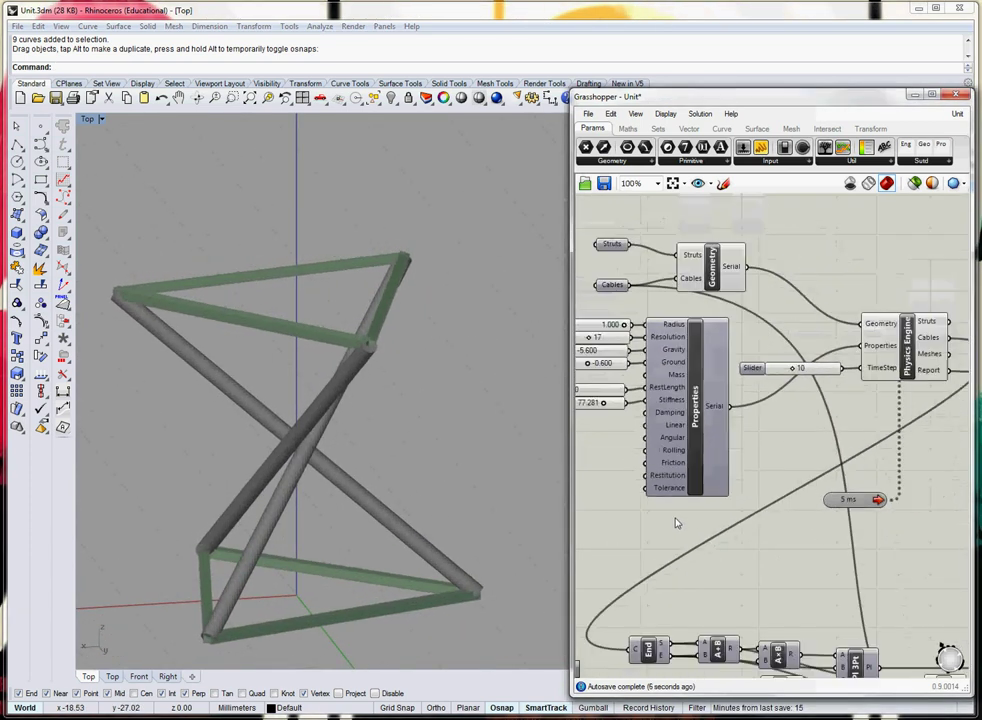
- Thin the cable boxes by reducing the slider feeding the Box component's Y and Z to 0.275
scroll(900, 645, up, 7)
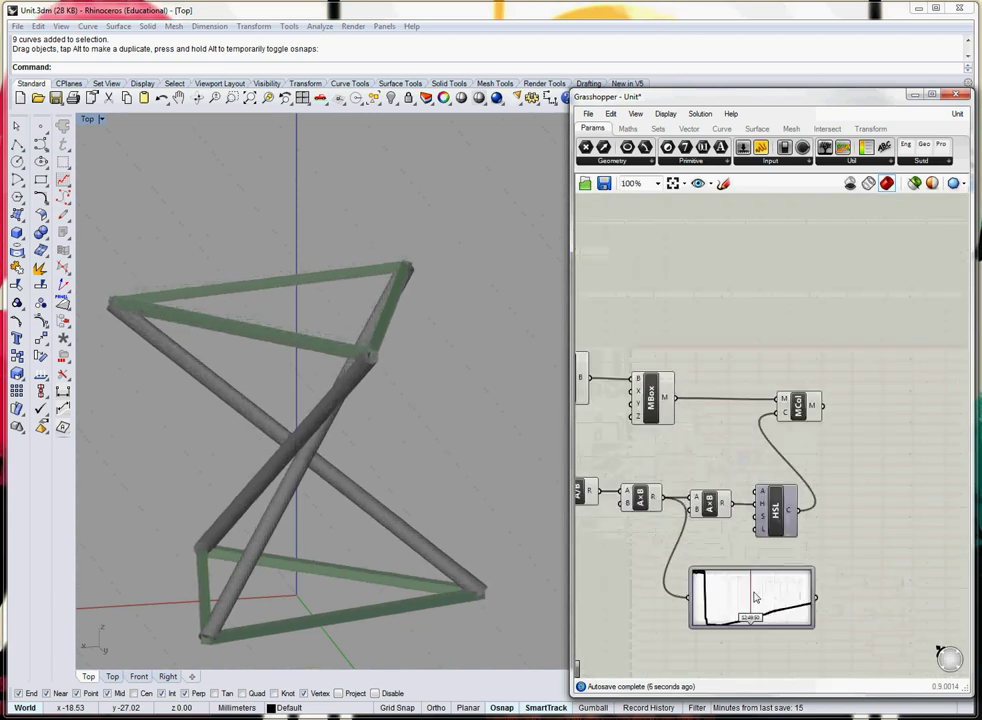
right_drag(716, 609, 888, 634)
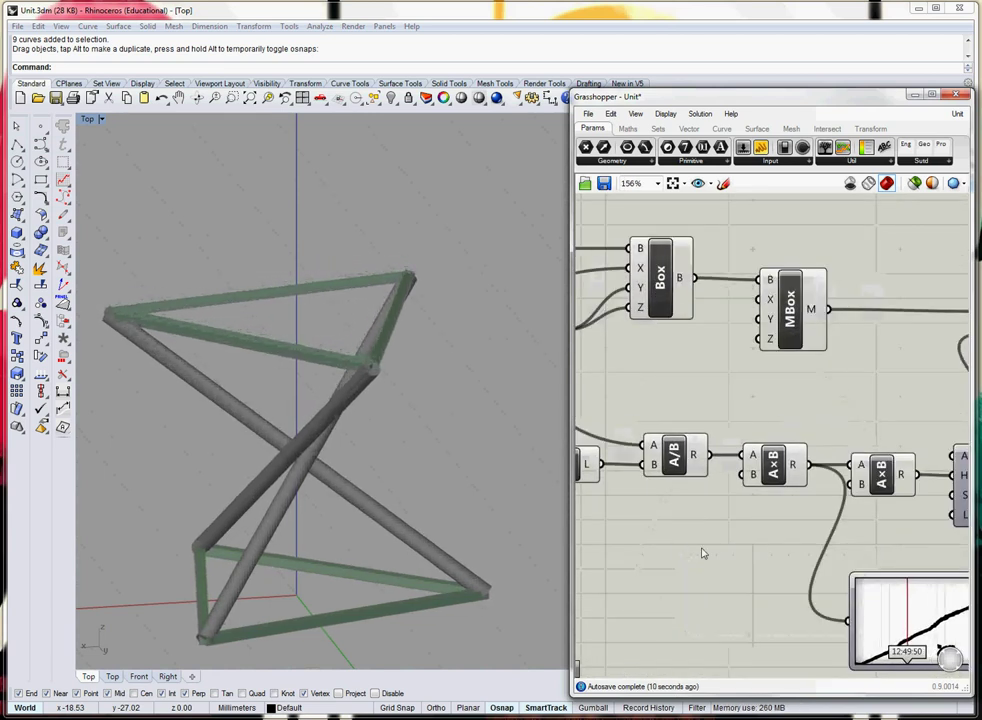
right_drag(702, 553, 786, 587)
drag(697, 429, 693, 429)
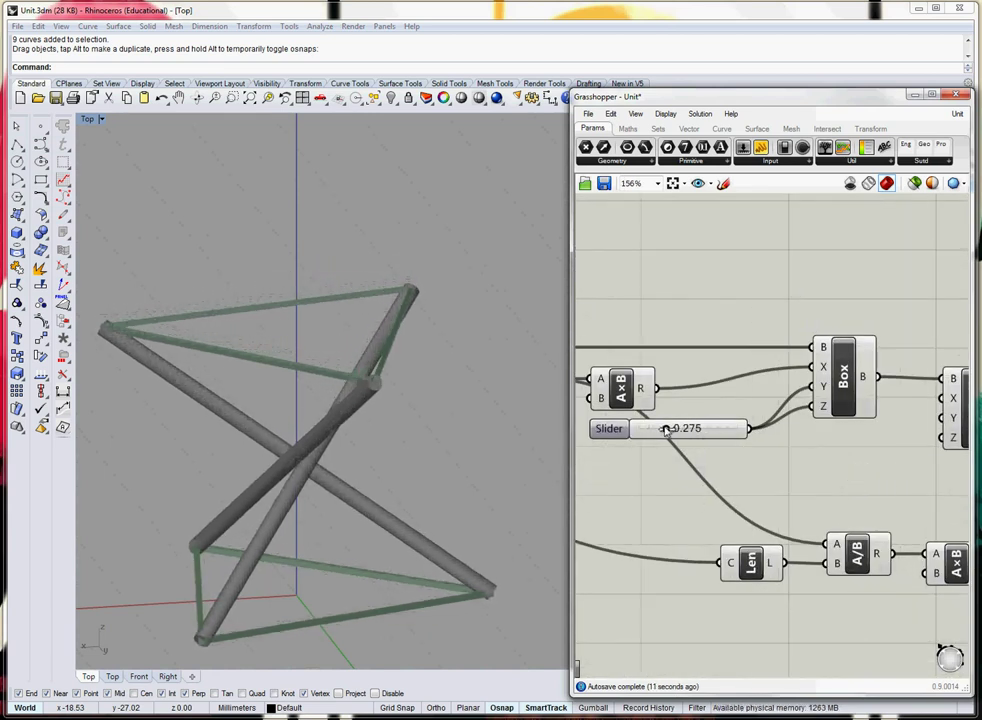